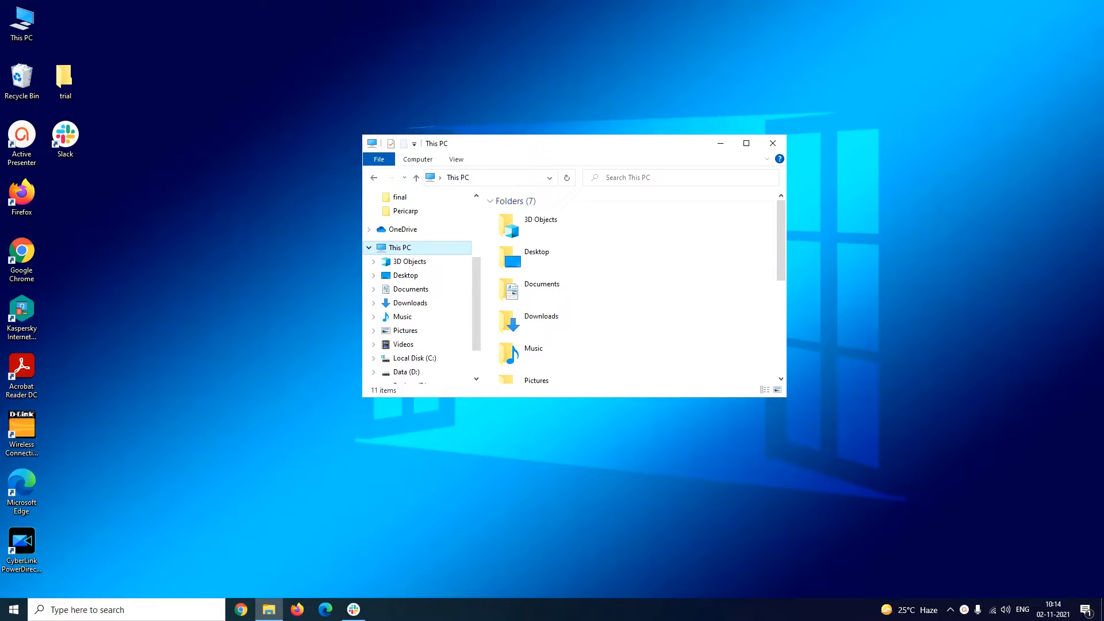
- Open Disk Management through the management console of This PC and look over the volumes on Disk 0 and Disk 1
right_click(444, 252)
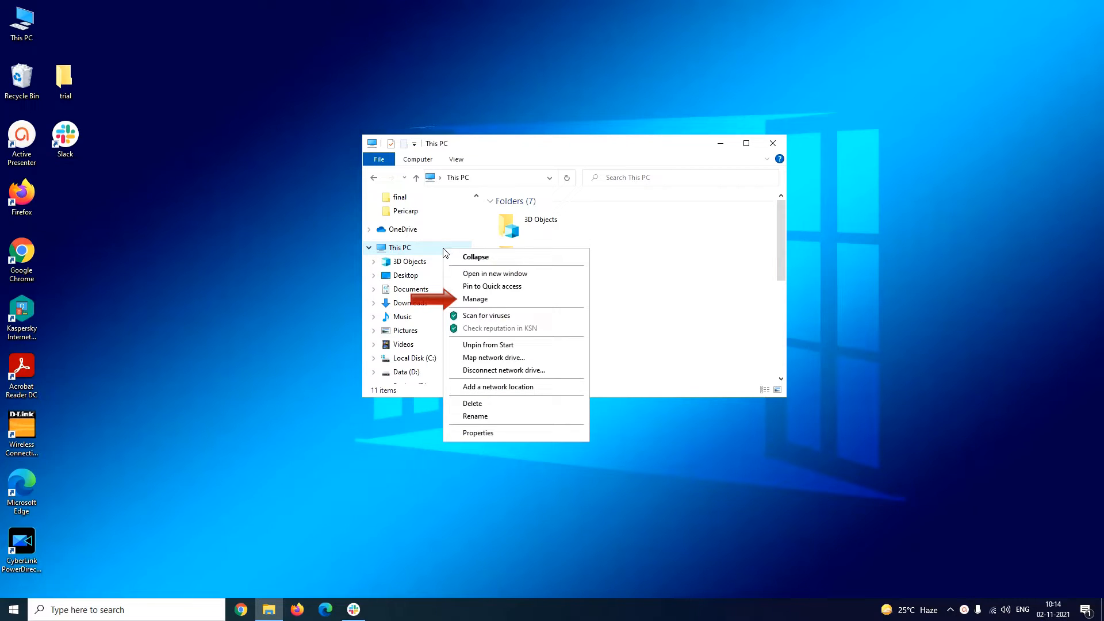
click(491, 299)
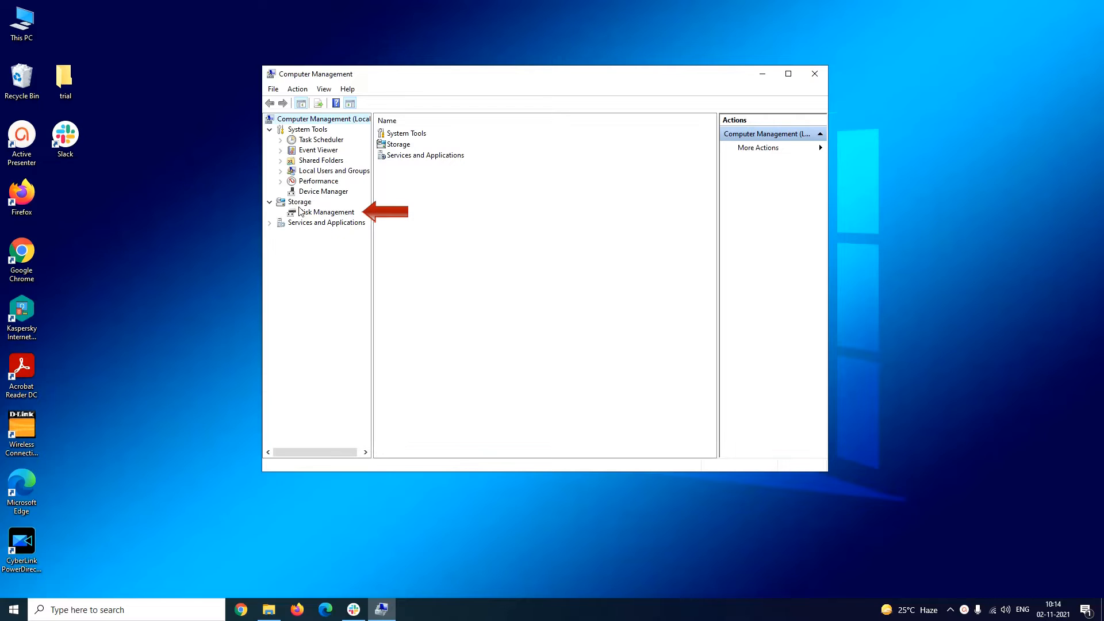
click(327, 213)
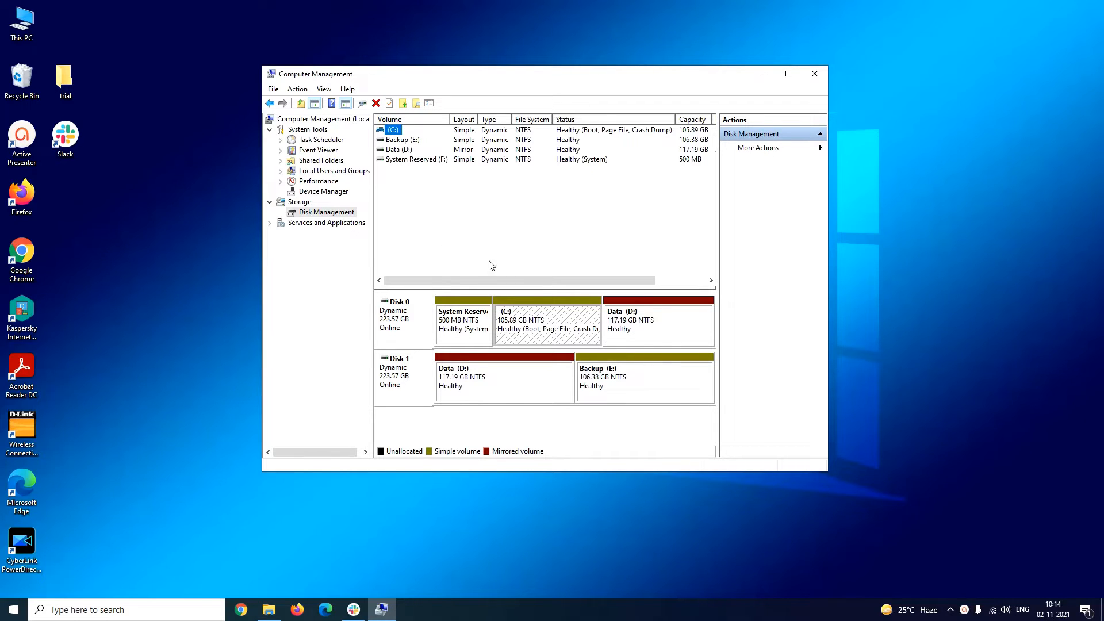
click(623, 321)
click(595, 387)
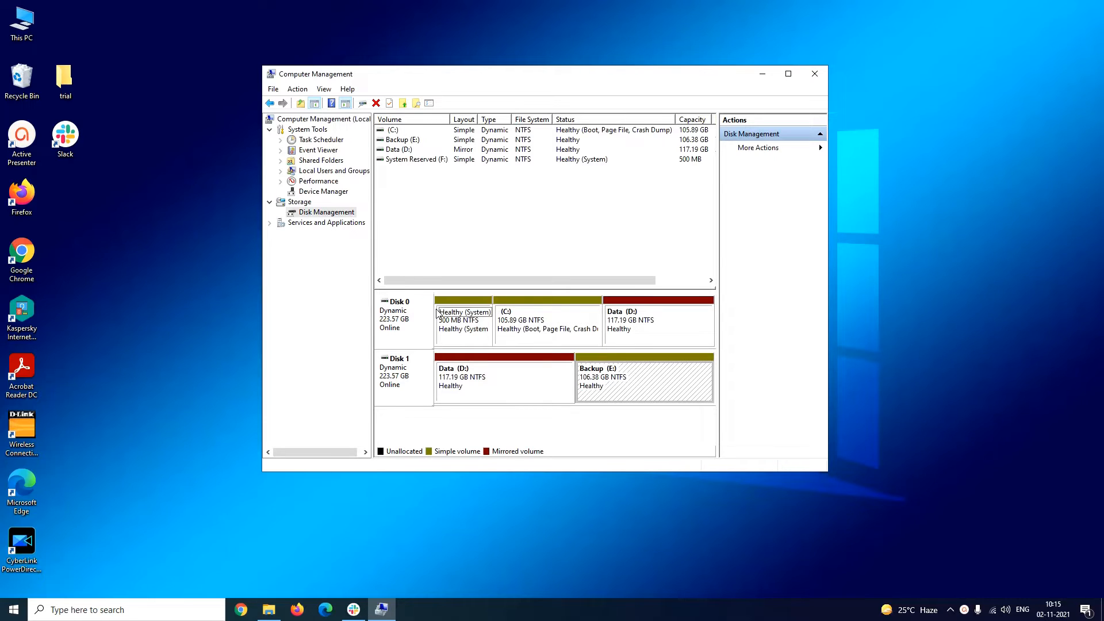
click(454, 328)
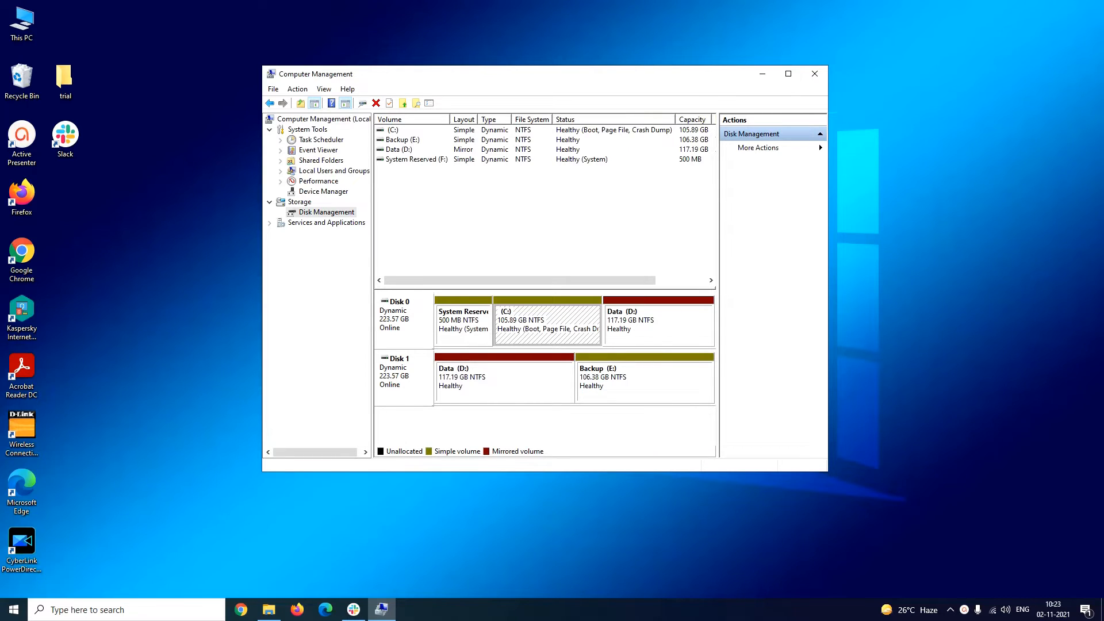
- Shrink the Backup (E:) volume on Disk 1 by 5000 MB
right_click(620, 369)
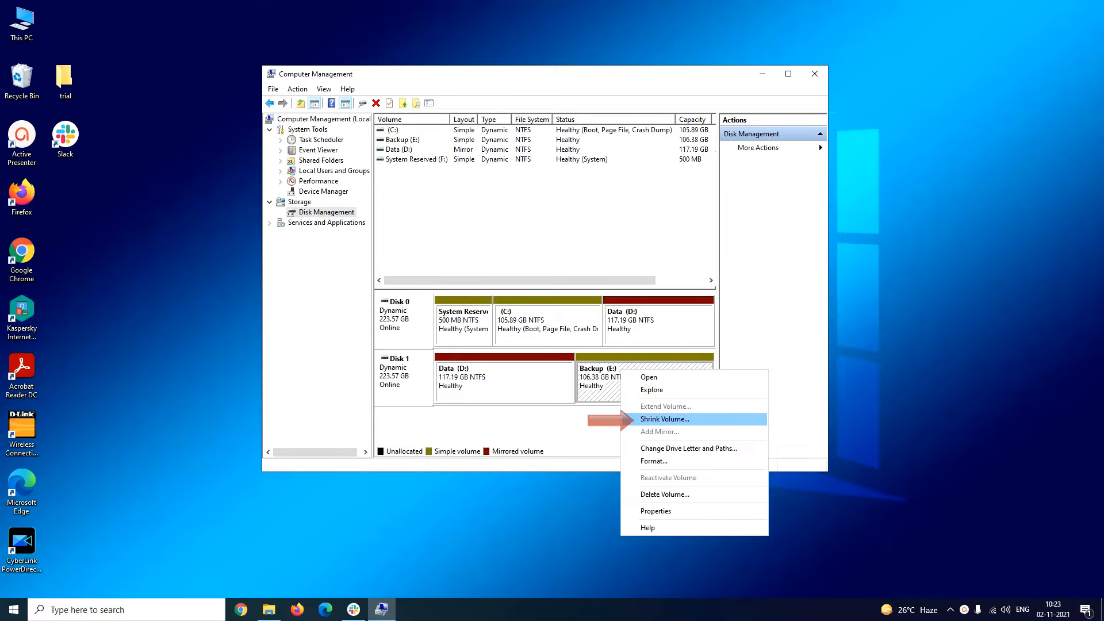
key(Return)
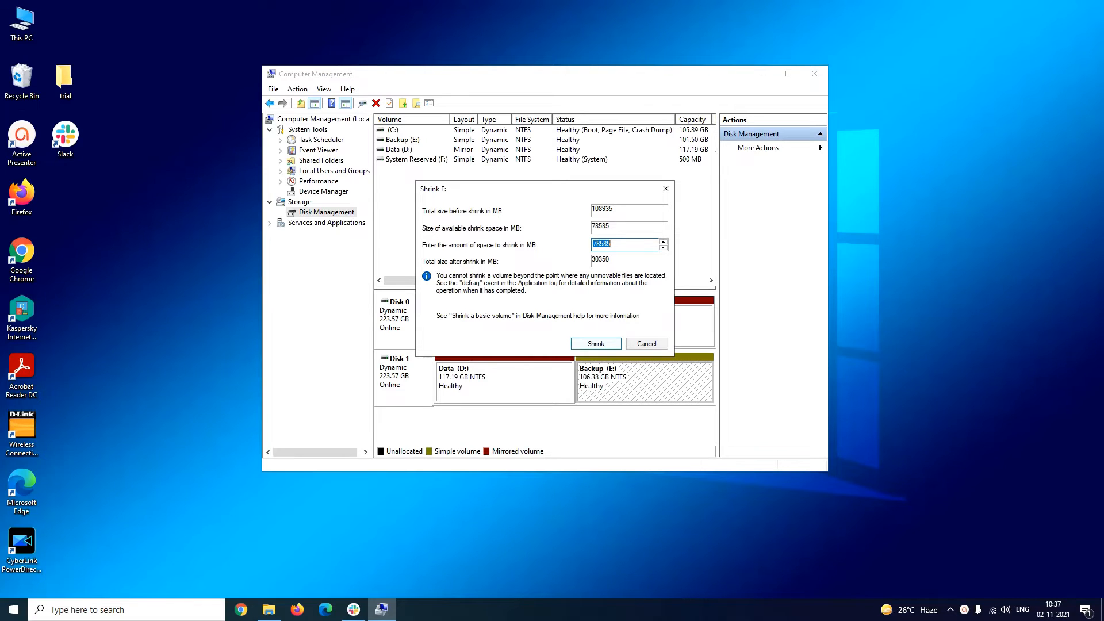
text(5000)
key(Return)
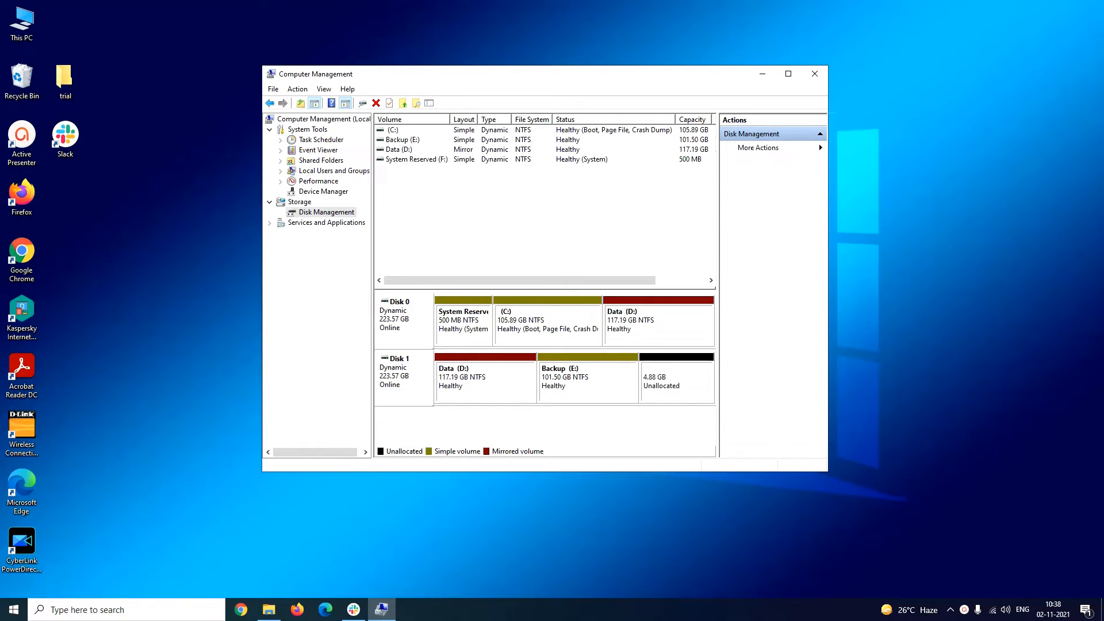
- Set up a new simple volume of 5000 MB in Disk 1's unallocated space and assign it drive letter G
right_click(674, 378)
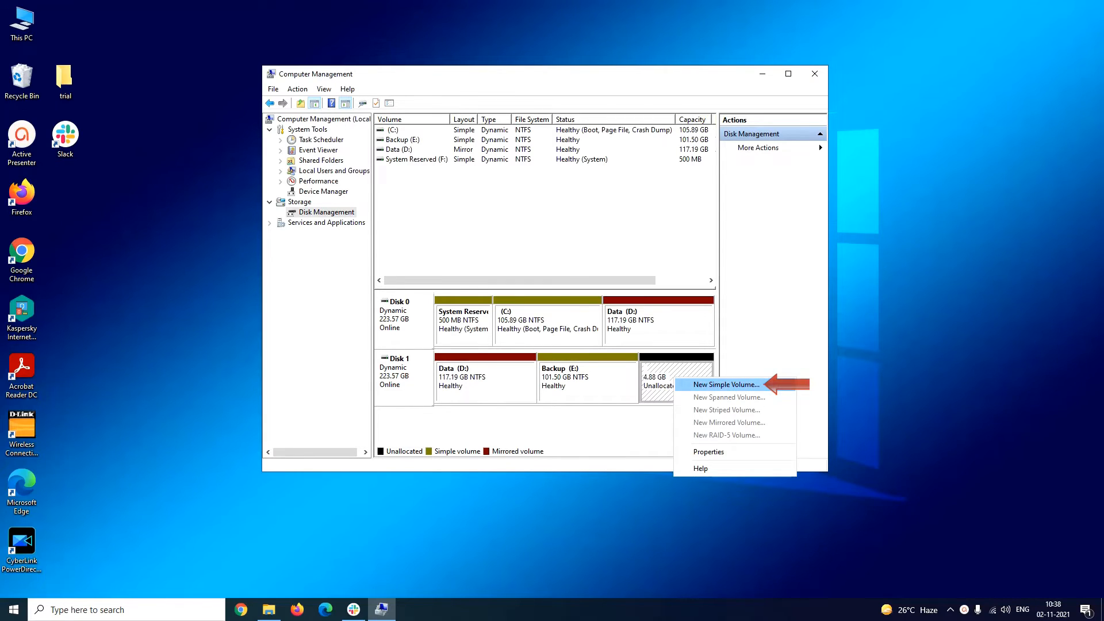
click(727, 385)
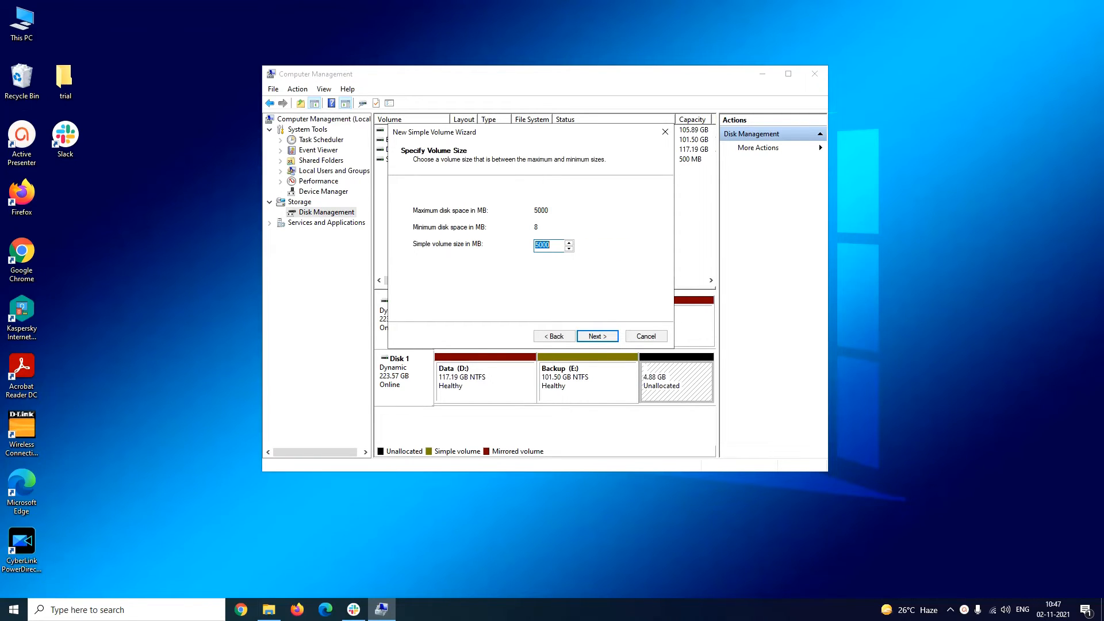
click(598, 337)
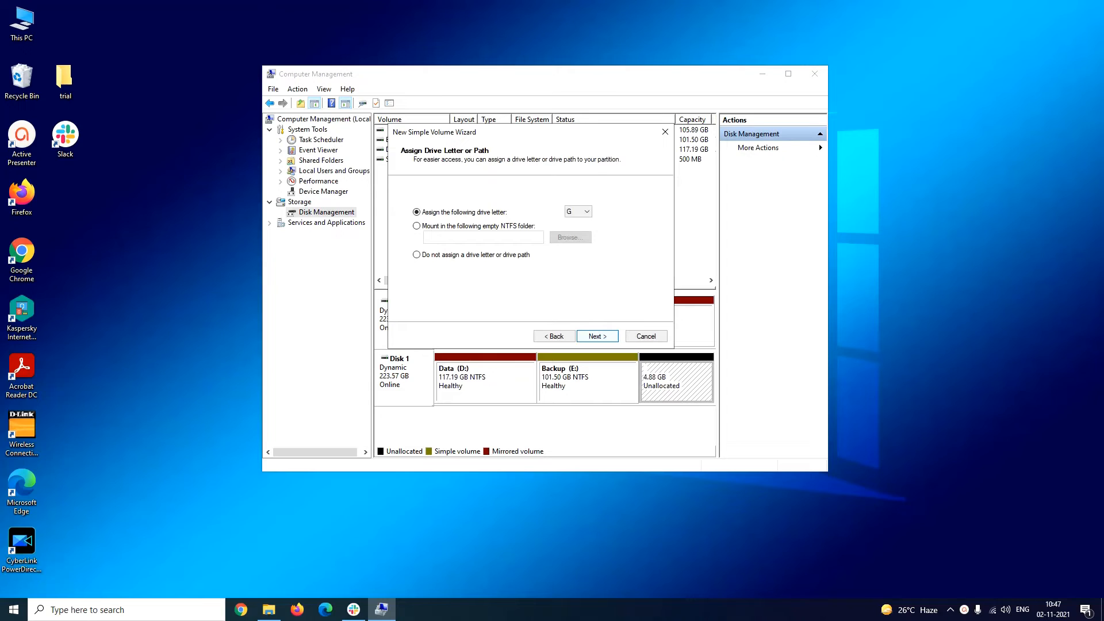
click(586, 212)
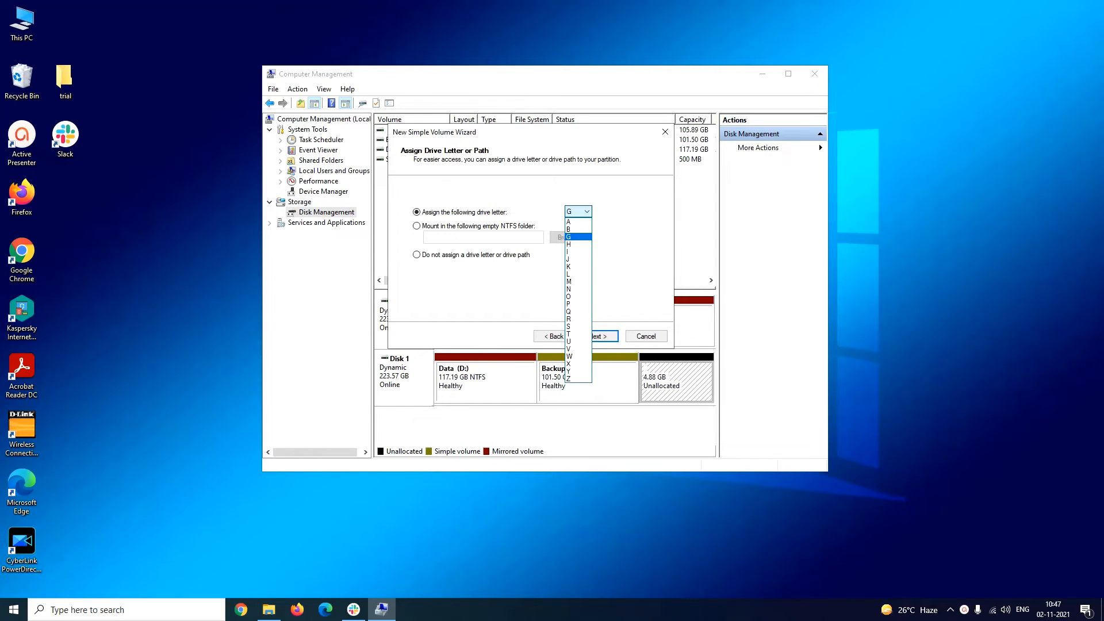
click(577, 237)
click(597, 336)
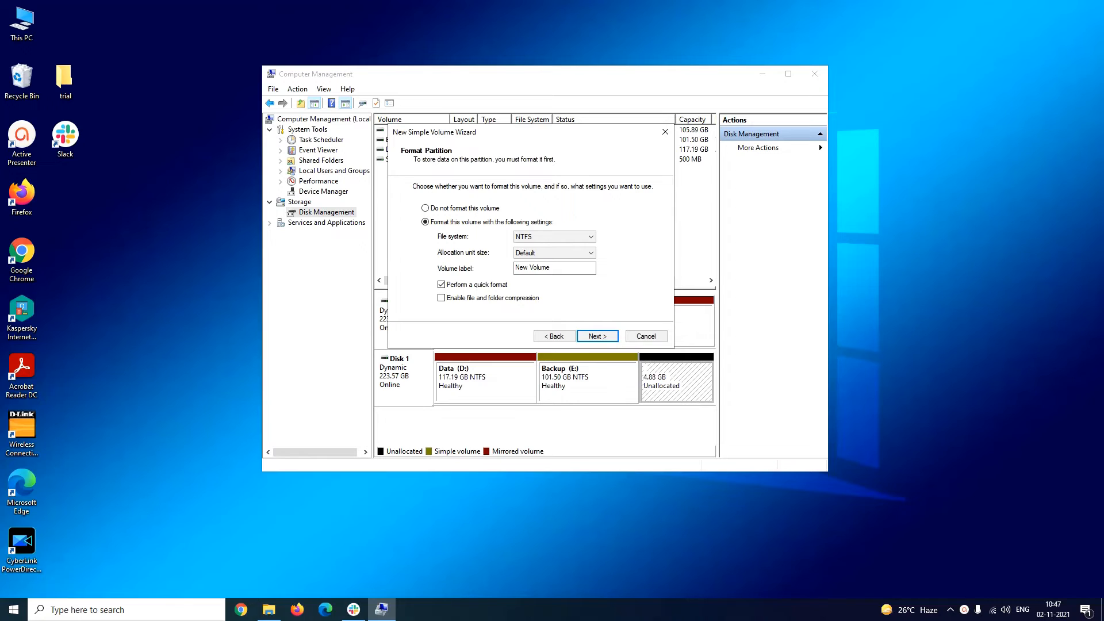
- Label the new volume Photos, keep the NTFS quick-format settings, and finish creating it
drag(552, 268, 513, 268)
text(Photos)
key(Return)
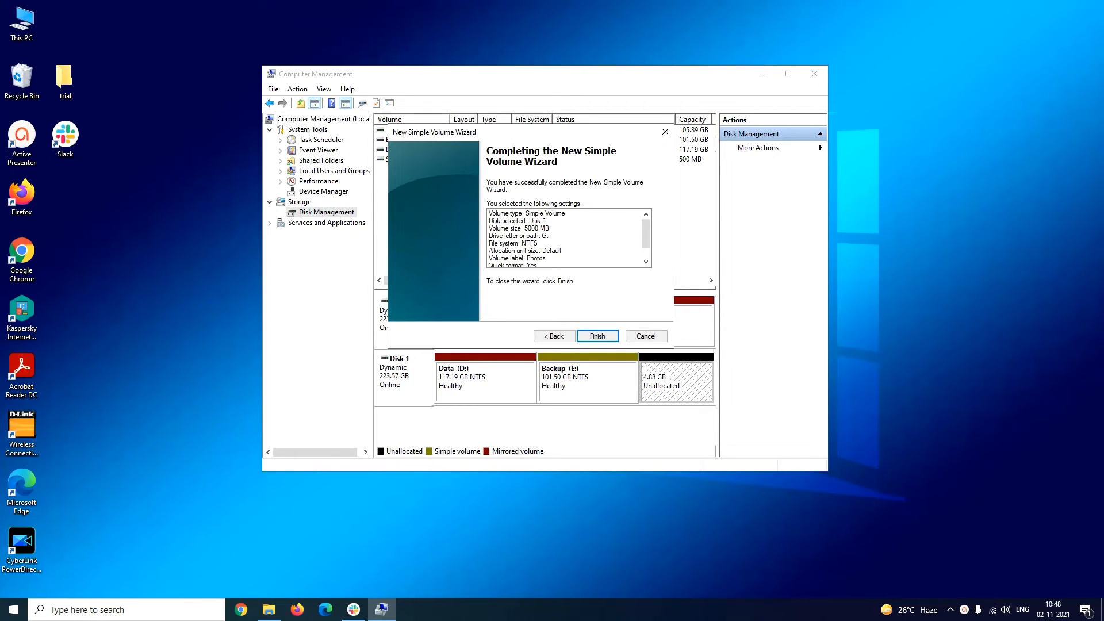
click(597, 336)
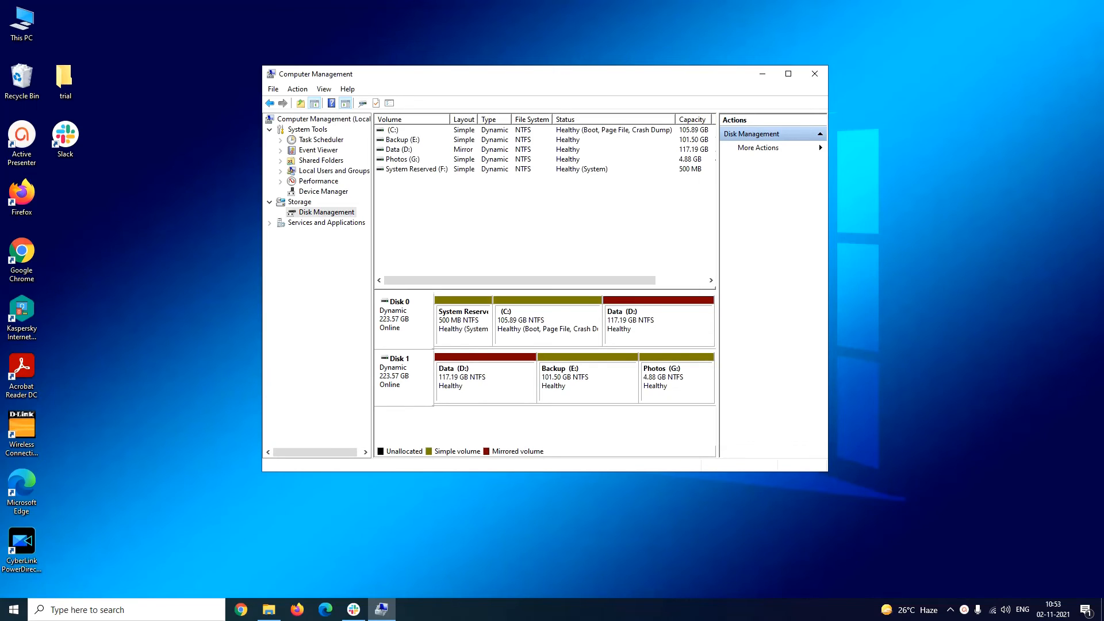
- Delete the Photos (G:) volume from Disk 1, accepting the loss of its data
right_click(683, 386)
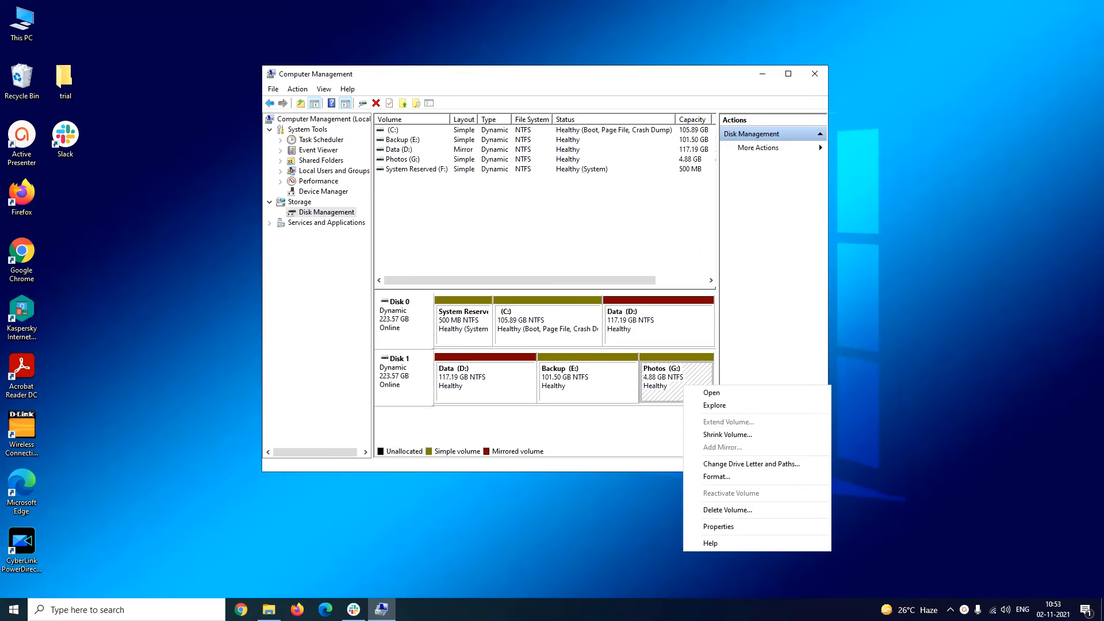
click(728, 511)
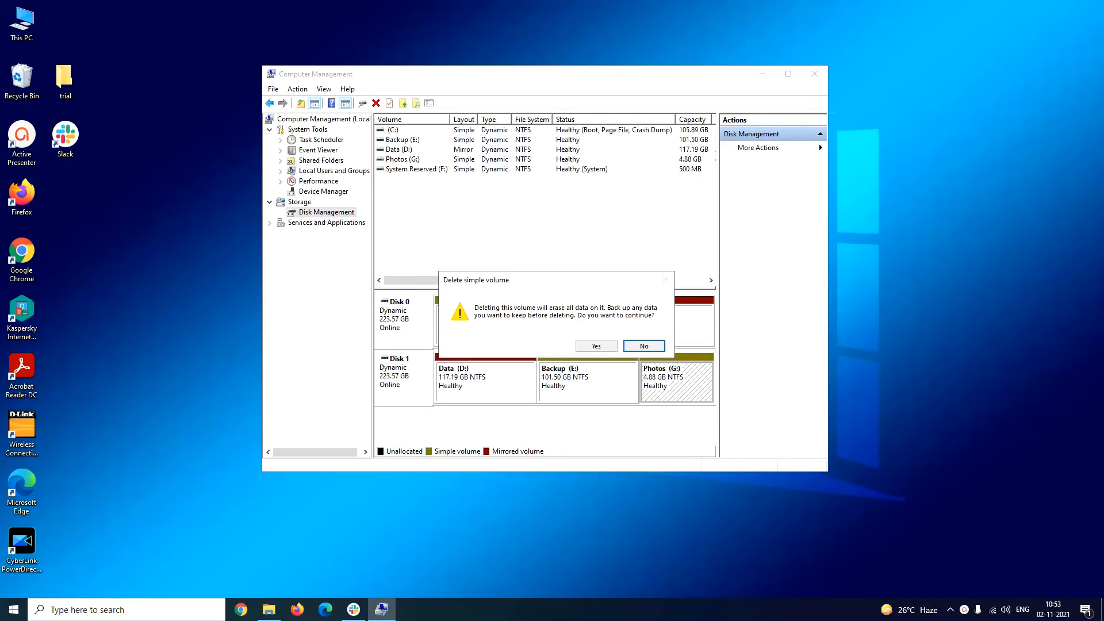
click(596, 346)
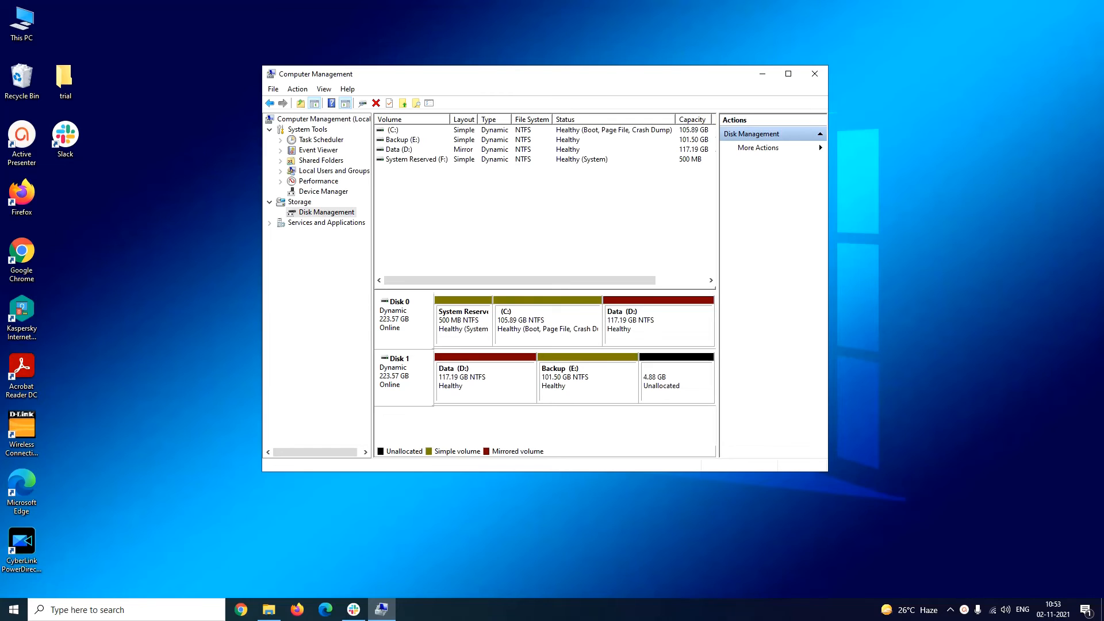
- Extend the Backup (E:) volume with the 5000 MB of unallocated space on Disk 1
right_click(600, 383)
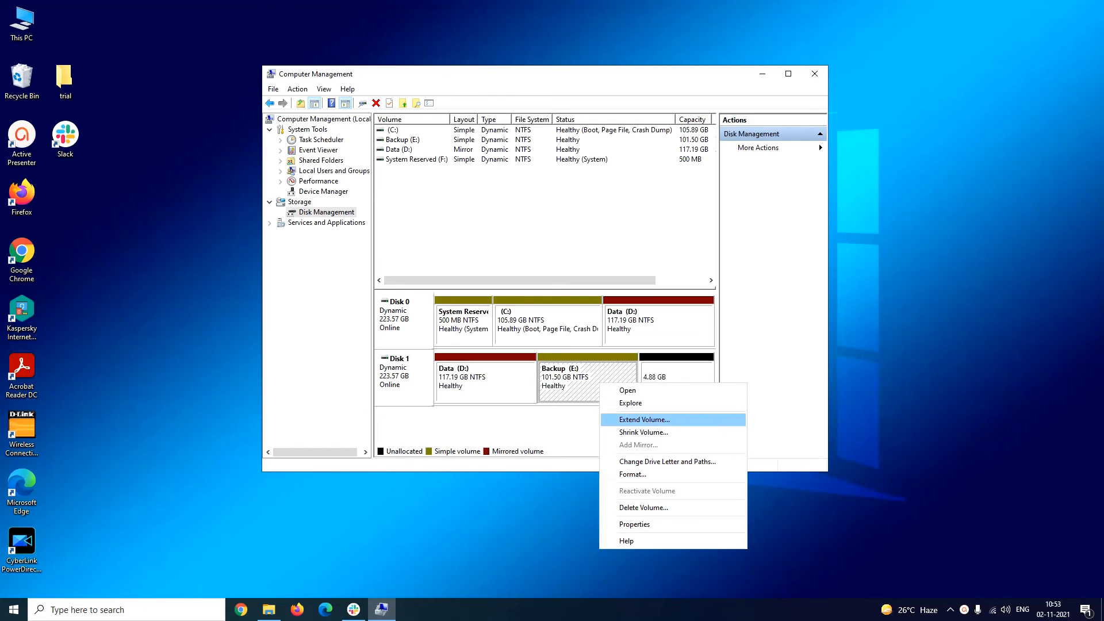
click(644, 419)
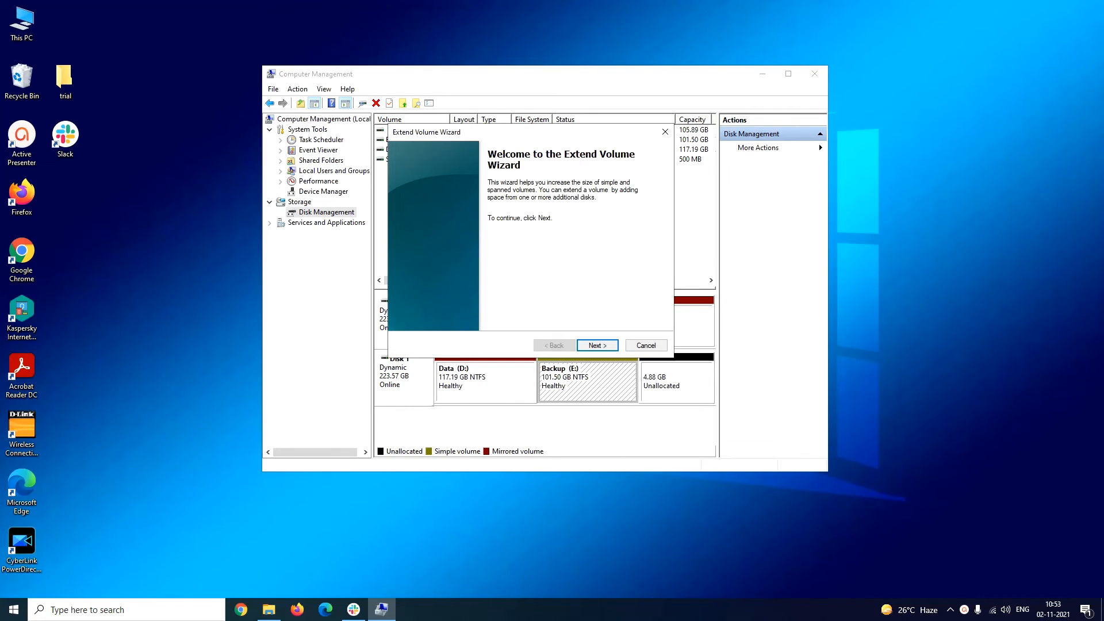
click(597, 345)
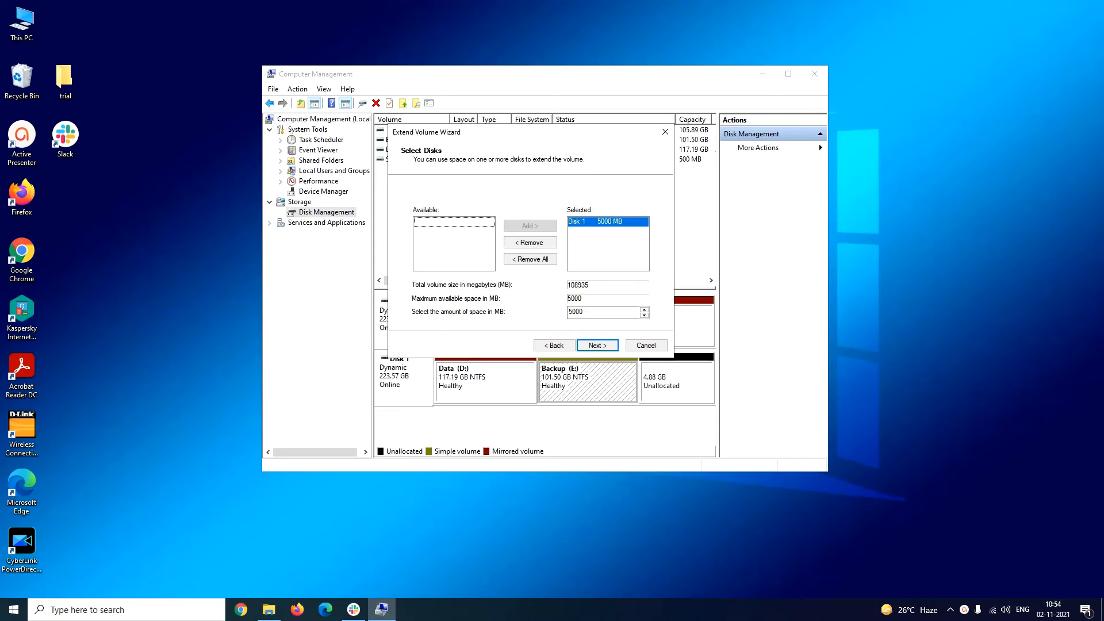
key(Return)
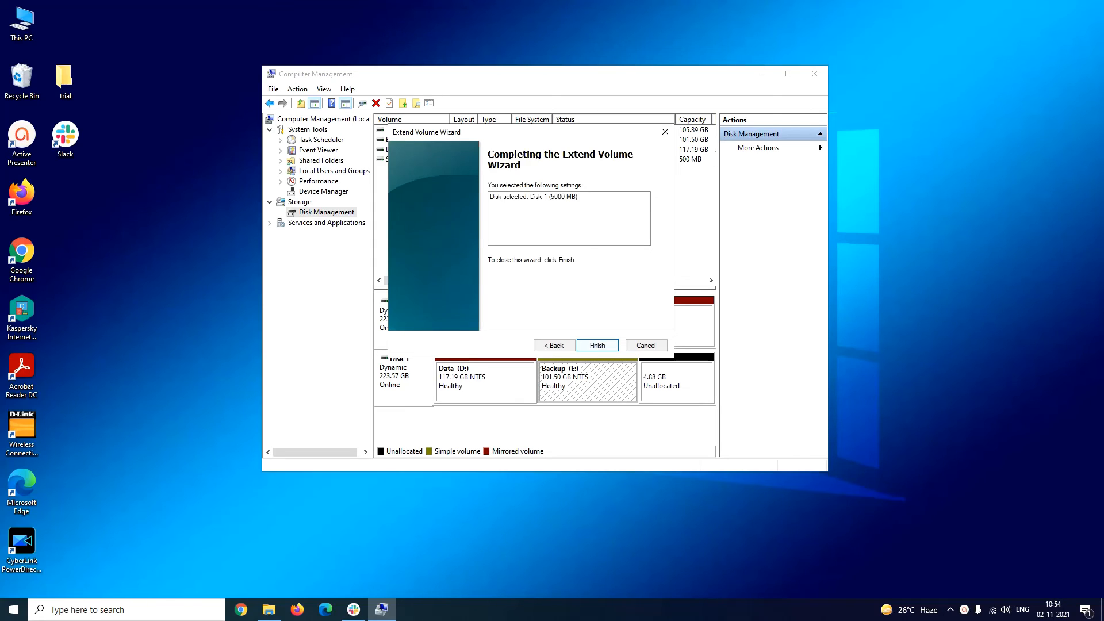
key(Return)
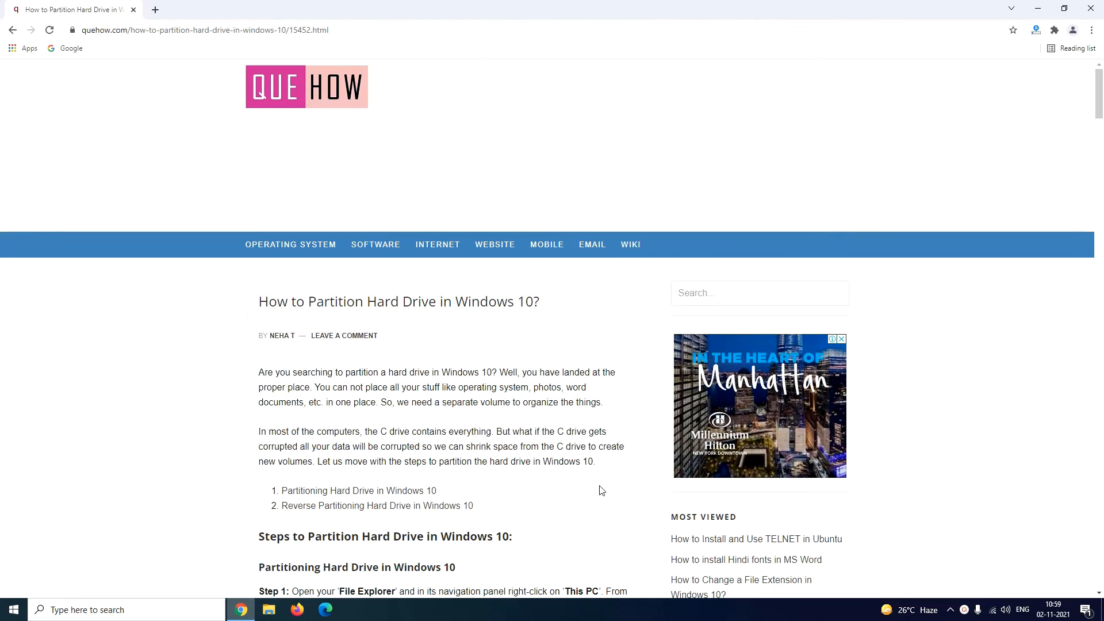
- Skim the QueHow article on partitioning a Windows 10 hard drive down to its reverse-partitioning section, and return to the desktop
scroll(602, 490, down, 8)
scroll(601, 490, down, 20)
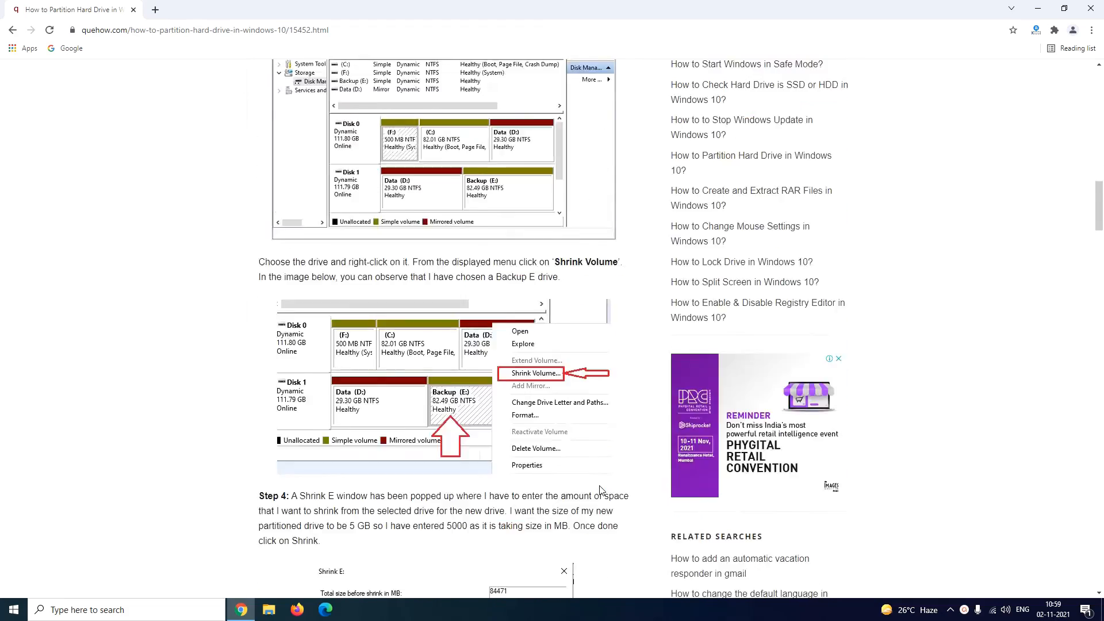
scroll(601, 490, down, 20)
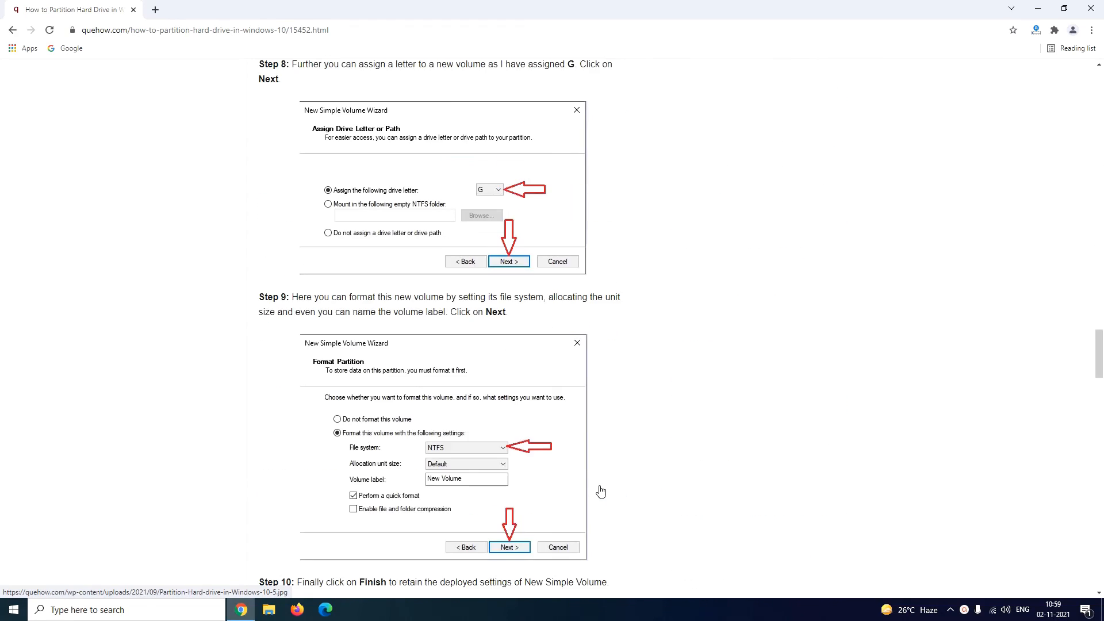
scroll(601, 490, down, 5)
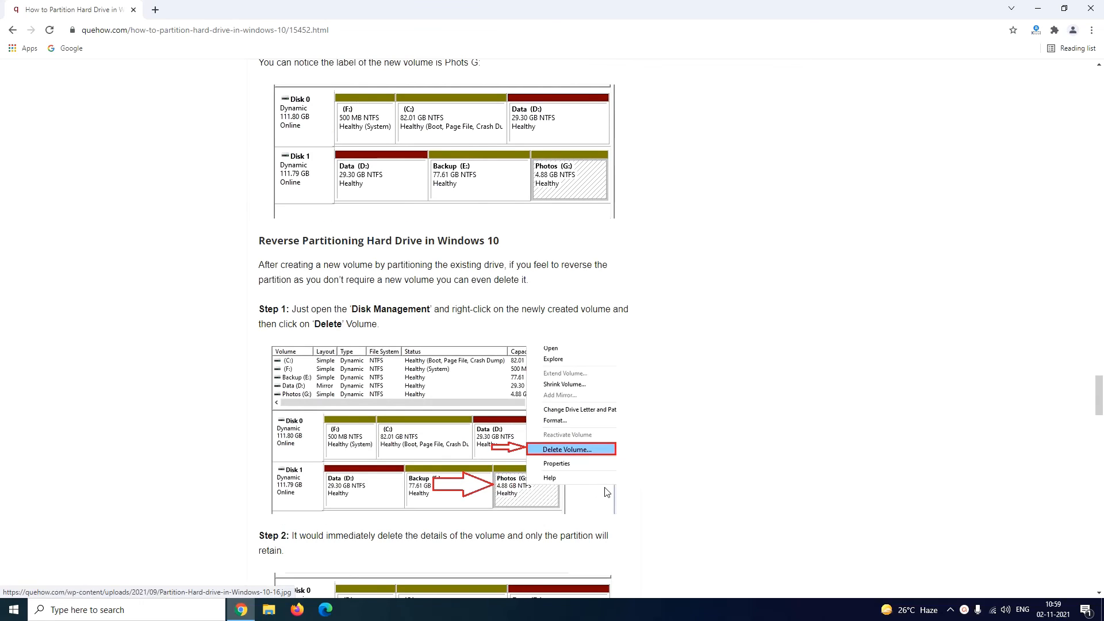
key(super+d)
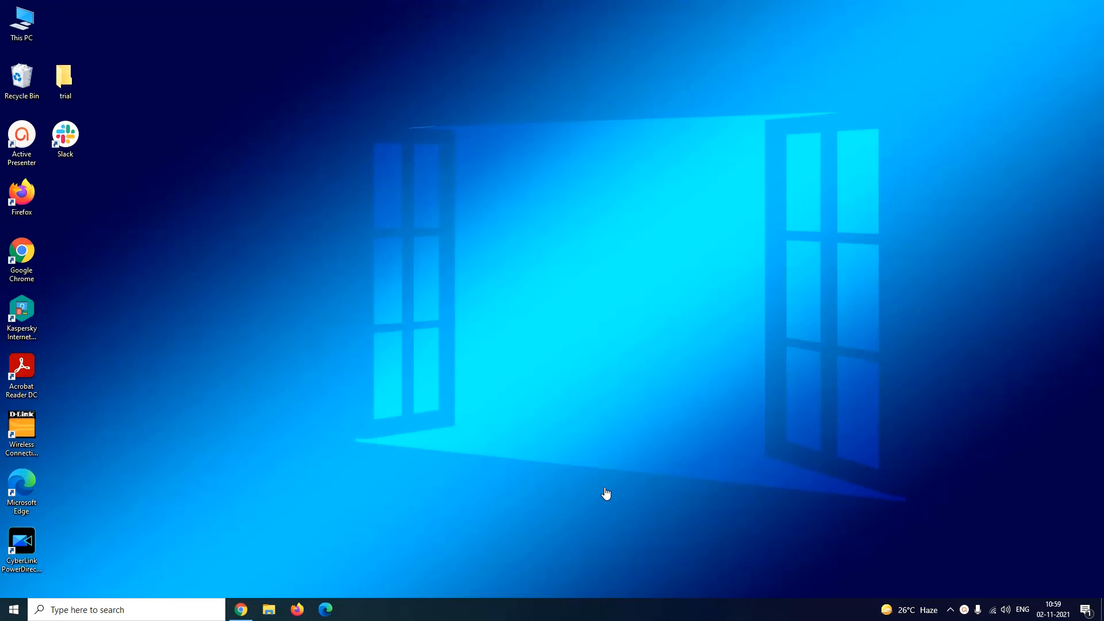